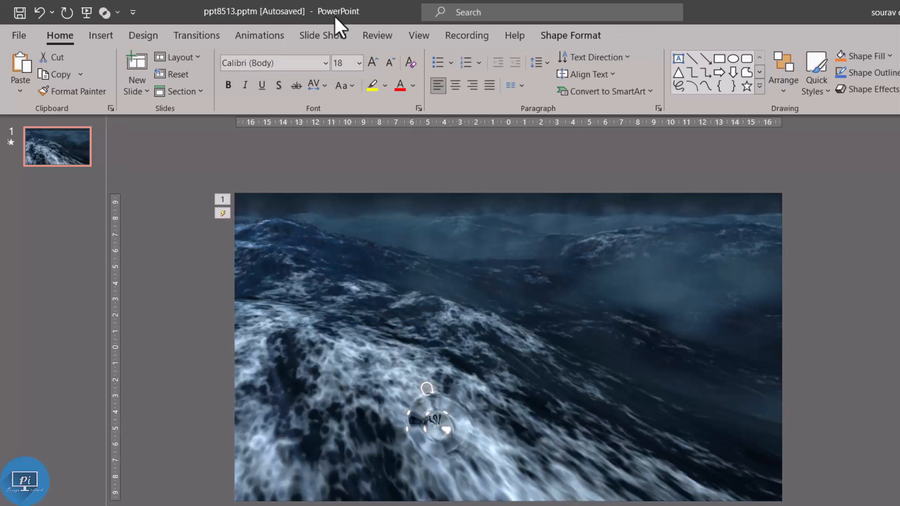
# Step: Format the OCEAN text in Bauhaus 93 at size 200 and move it to the lower left of the slide
pyautogui.click(325, 68)
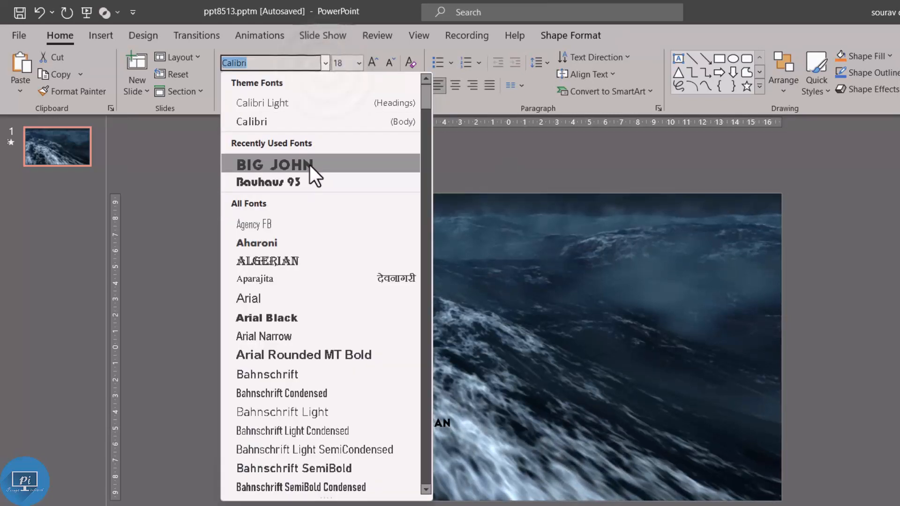
pyautogui.click(309, 180)
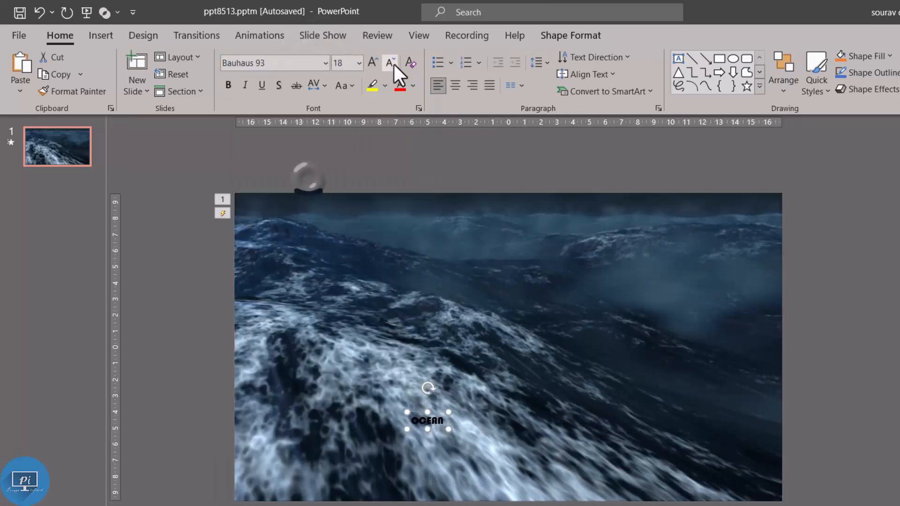
pyautogui.click(342, 67)
pyautogui.write('200')
pyautogui.press('Return')
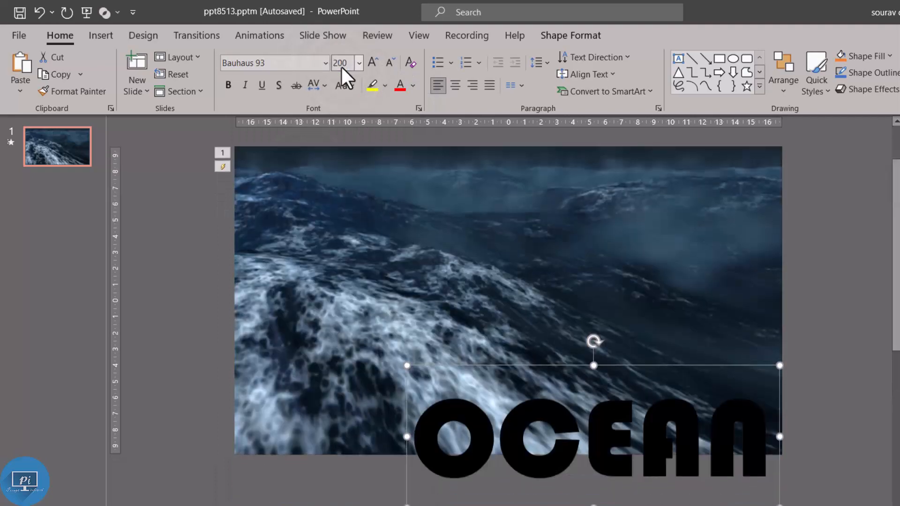
pyautogui.moveTo(548, 353); pyautogui.dragTo(402, 288)
pyautogui.moveTo(569, 346); pyautogui.dragTo(545, 351)
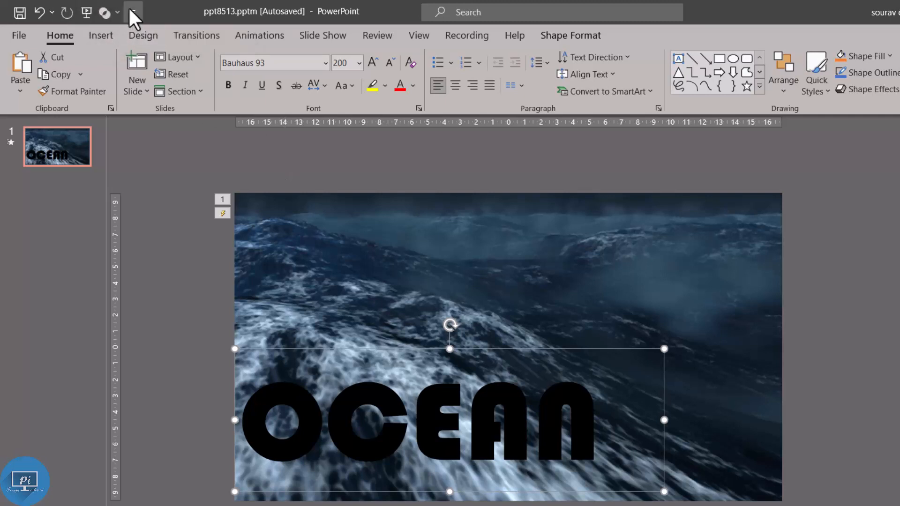
# Step: Remove Merge Shapes from the Quick Access Toolbar and add it back from the list of all commands
pyautogui.rightClick(110, 12)
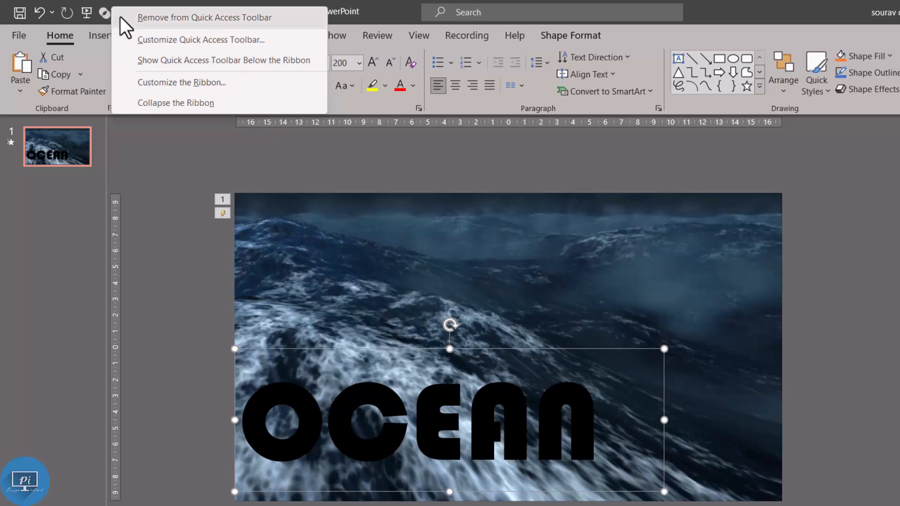
pyautogui.click(120, 19)
pyautogui.click(106, 14)
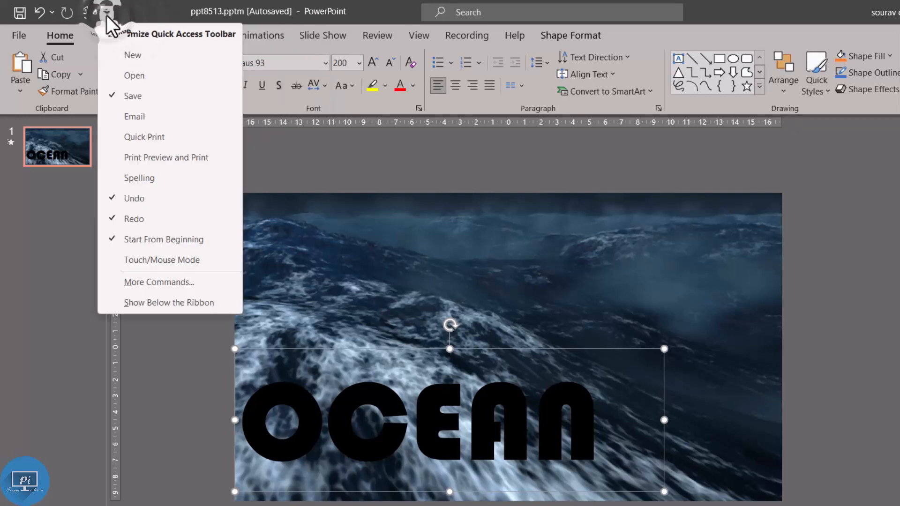
pyautogui.click(162, 287)
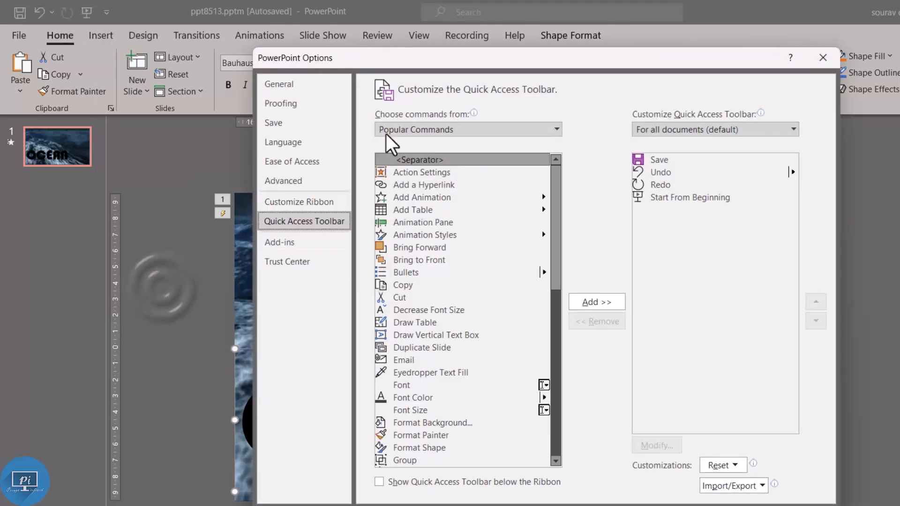
pyautogui.click(554, 130)
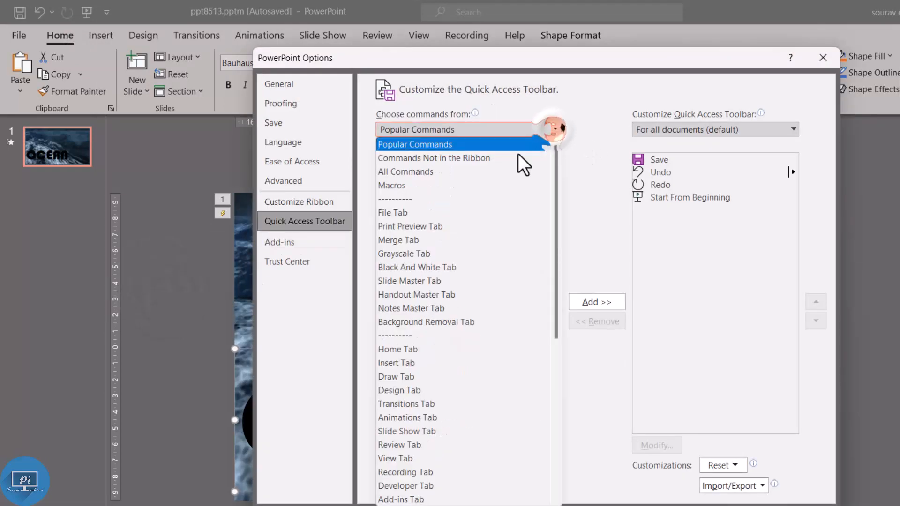
pyautogui.click(489, 174)
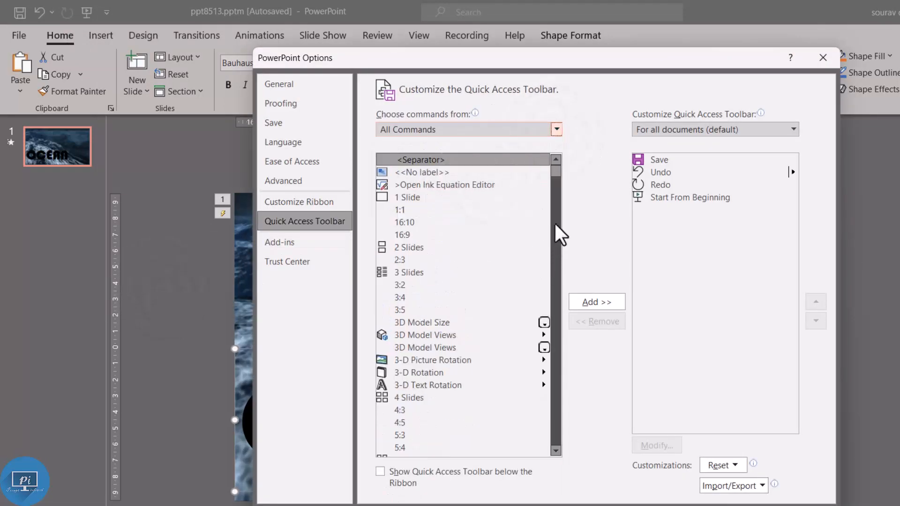
pyautogui.moveTo(558, 170); pyautogui.dragTo(570, 319)
pyautogui.scroll(5, 483, 338)
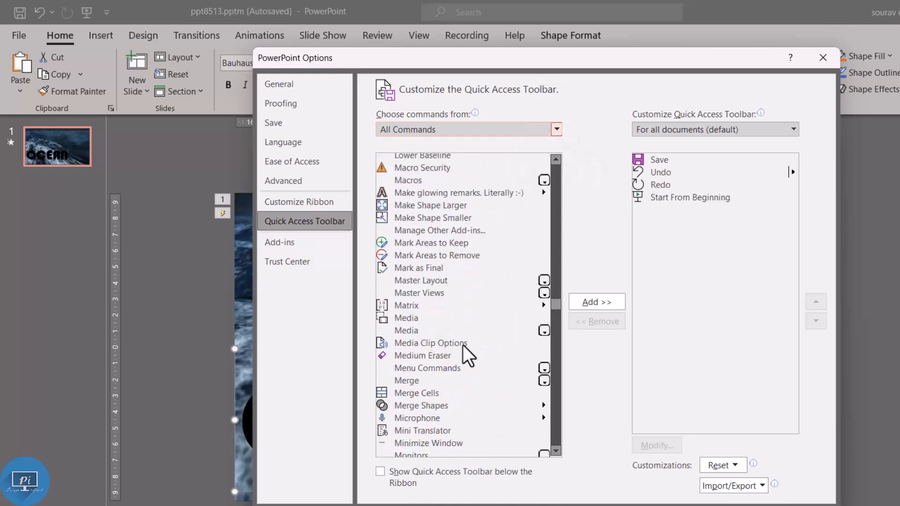
pyautogui.click(421, 406)
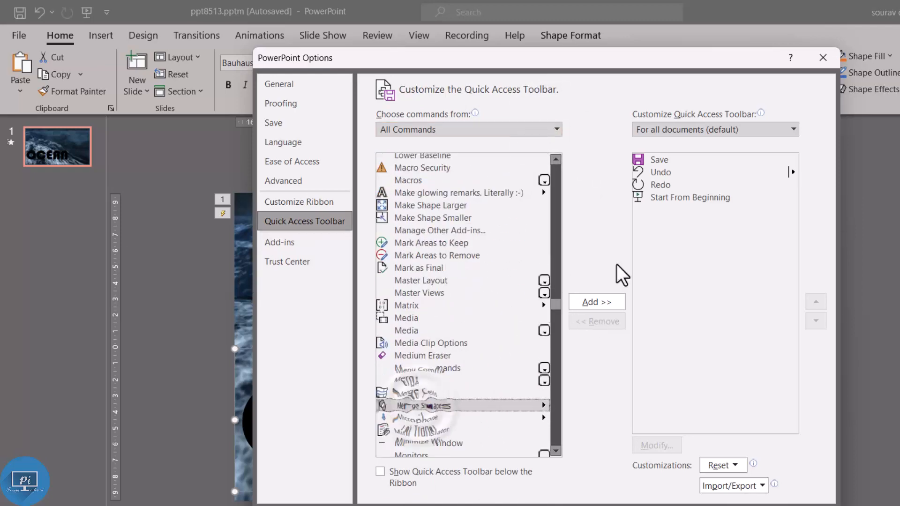
pyautogui.click(607, 299)
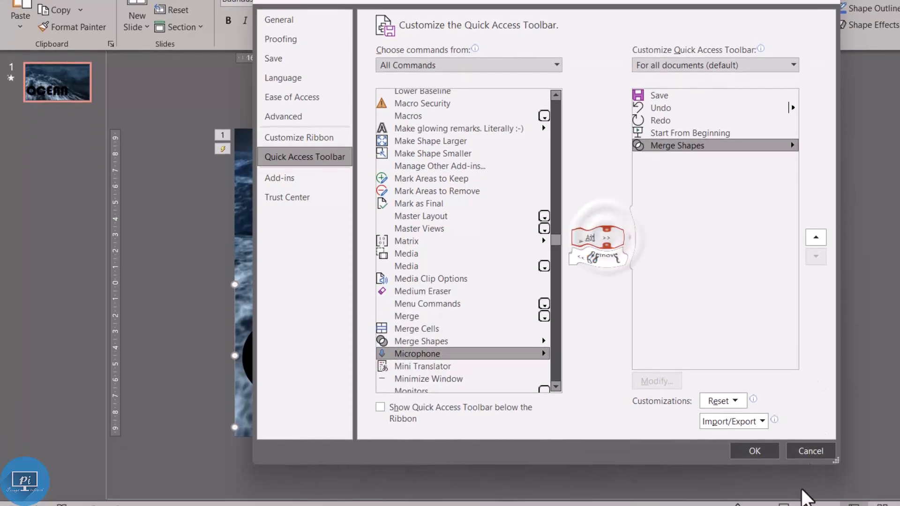
pyautogui.click(755, 451)
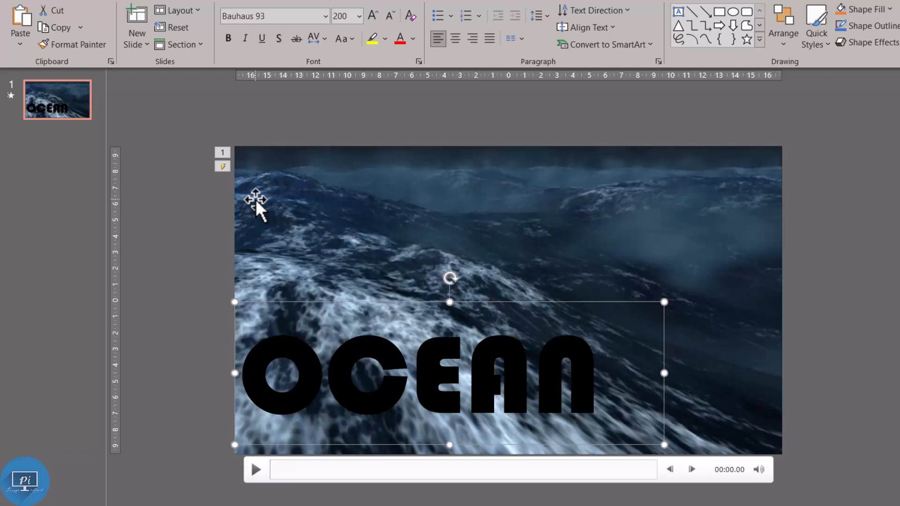
# Step: Intersect the ocean wave video with the OCEAN text and preview the playback of the video-filled lettering
pyautogui.click(255, 199)
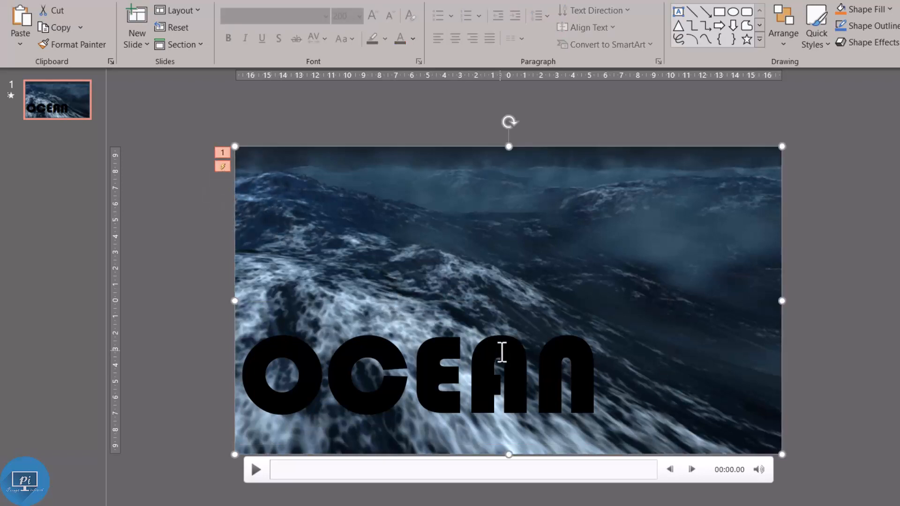
pyautogui.click(503, 352)
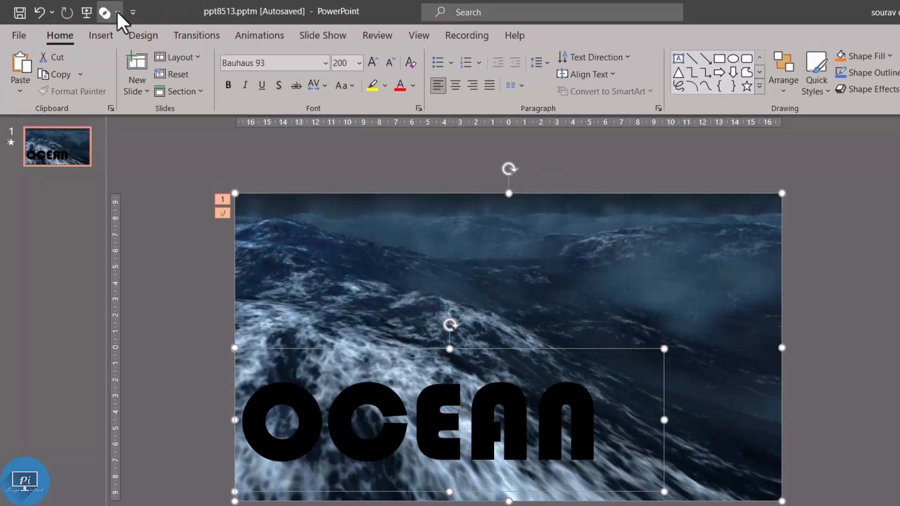
pyautogui.click(117, 12)
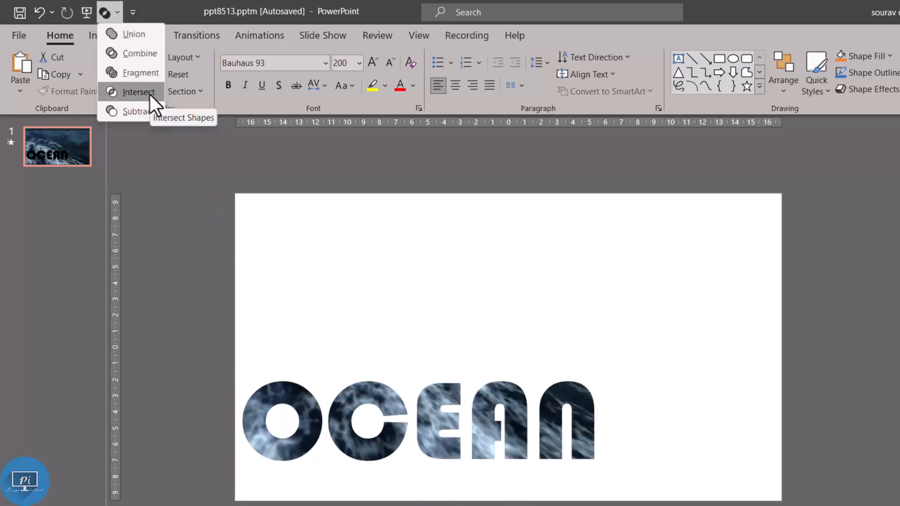
pyautogui.click(150, 94)
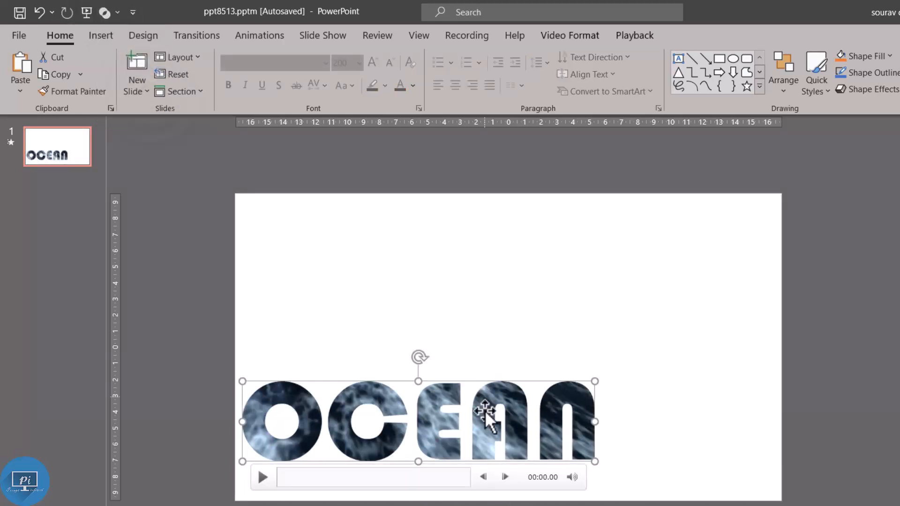
pyautogui.click(259, 481)
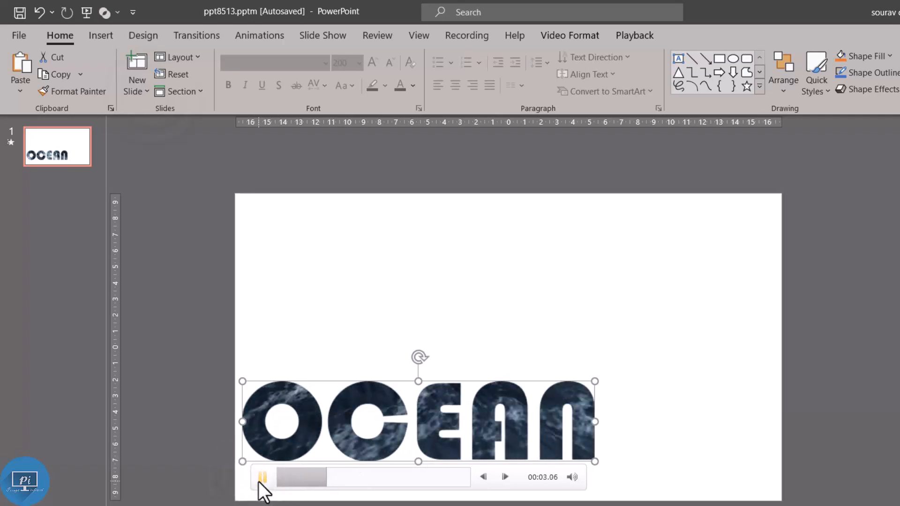
pyautogui.click(258, 482)
# Step: Insert the underwater video from the power point folder in File Explorer and send it behind the OCEAN lettering
pyautogui.click(579, 505)
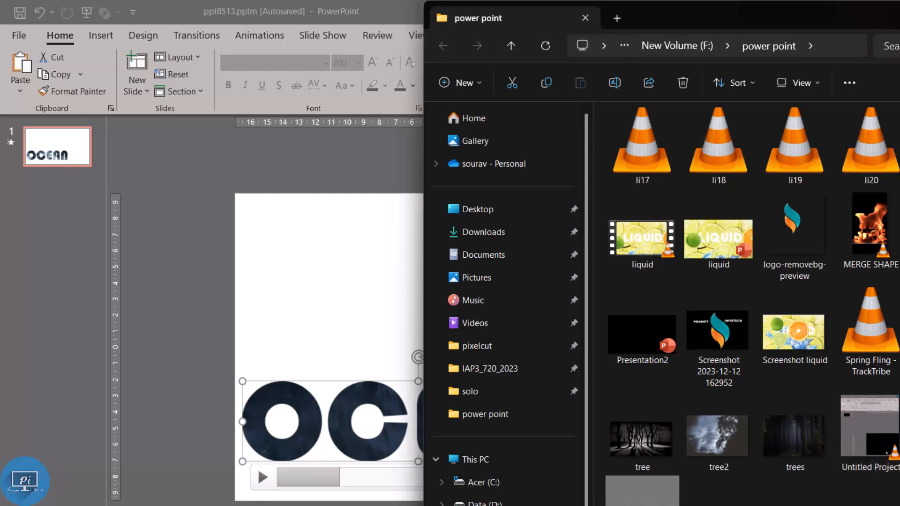
pyautogui.moveTo(642, 491); pyautogui.dragTo(331, 330)
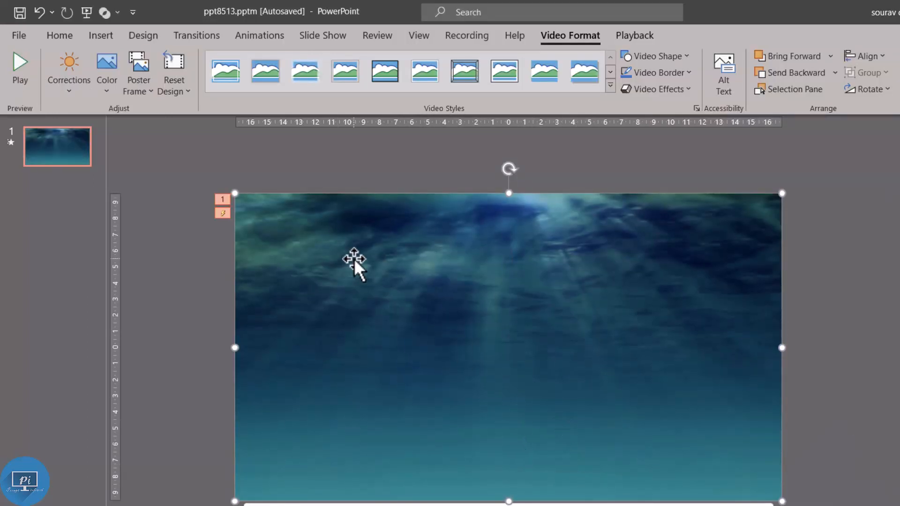
pyautogui.click(801, 77)
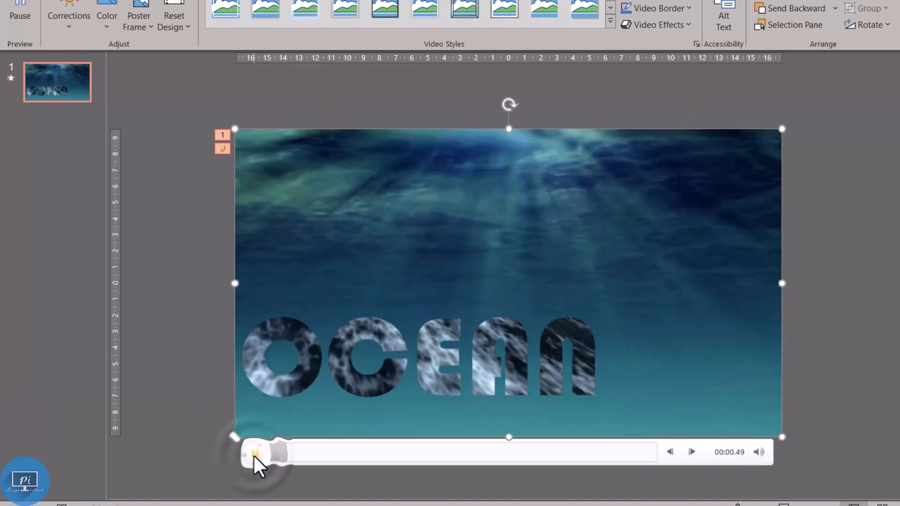
# Step: Preview the playback of the OCEAN lettering video over the underwater background video
pyautogui.click(360, 389)
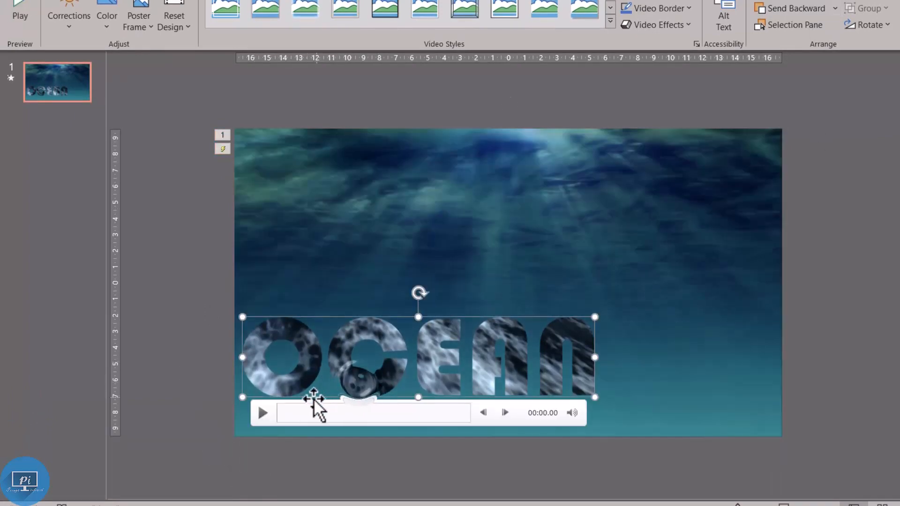
pyautogui.click(257, 414)
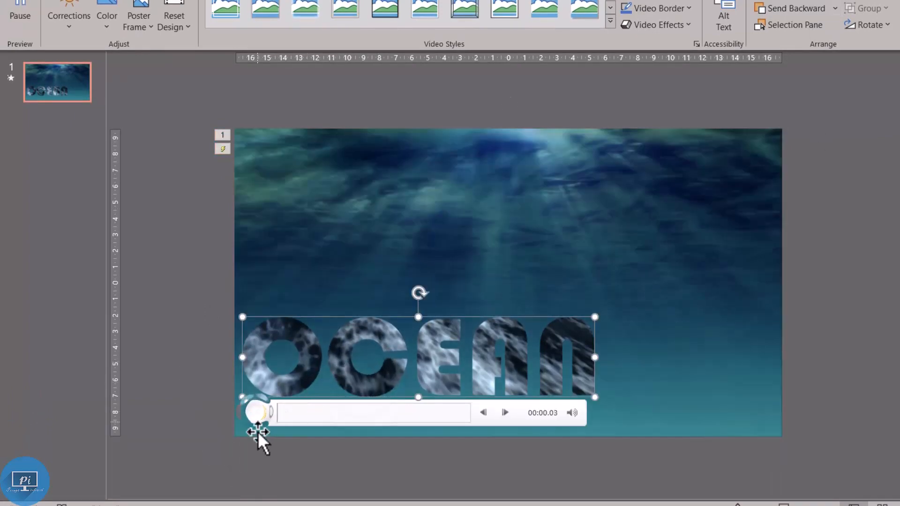
pyautogui.click(257, 457)
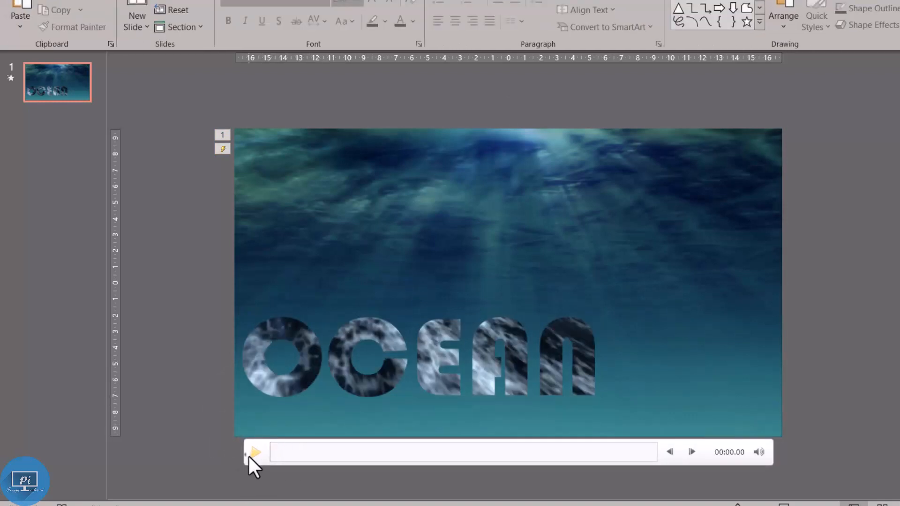
pyautogui.click(275, 390)
pyautogui.click(263, 414)
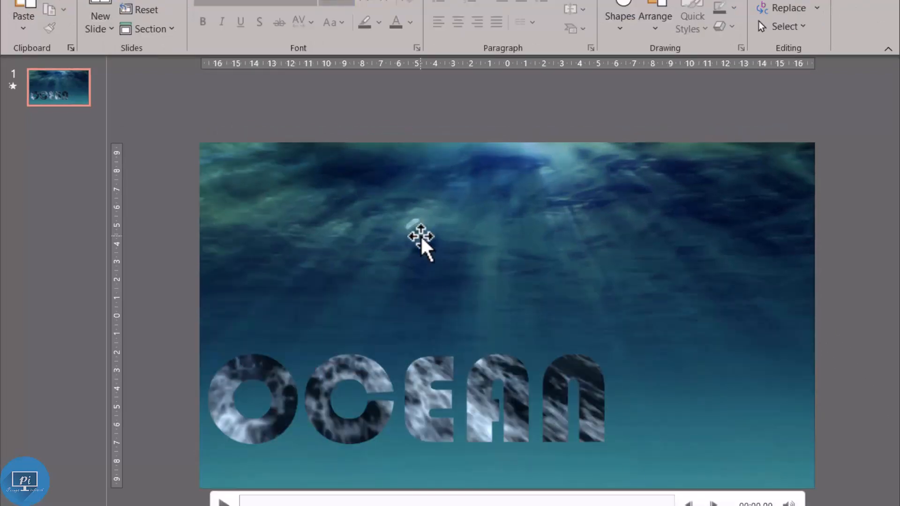
# Step: Show the Animation Pane and add a Grow/Shrink emphasis effect to the underwater background video
pyautogui.click(420, 243)
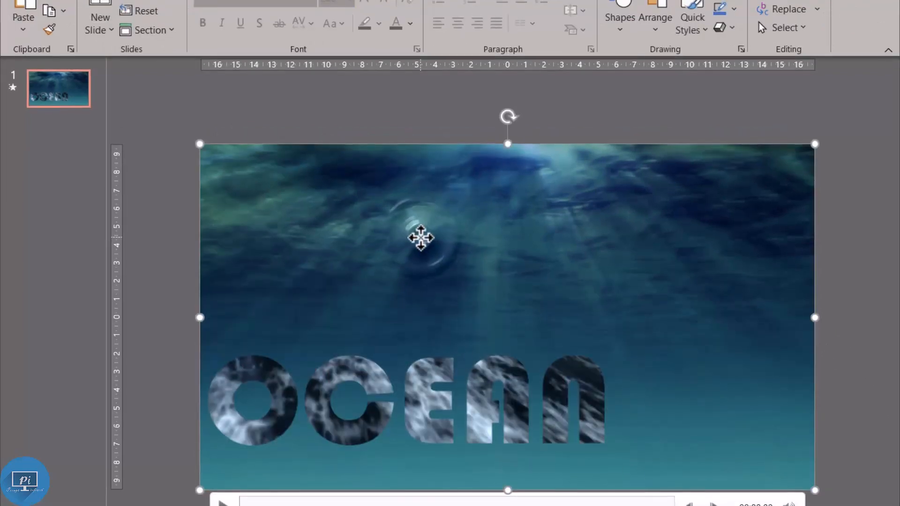
pyautogui.click(299, 40)
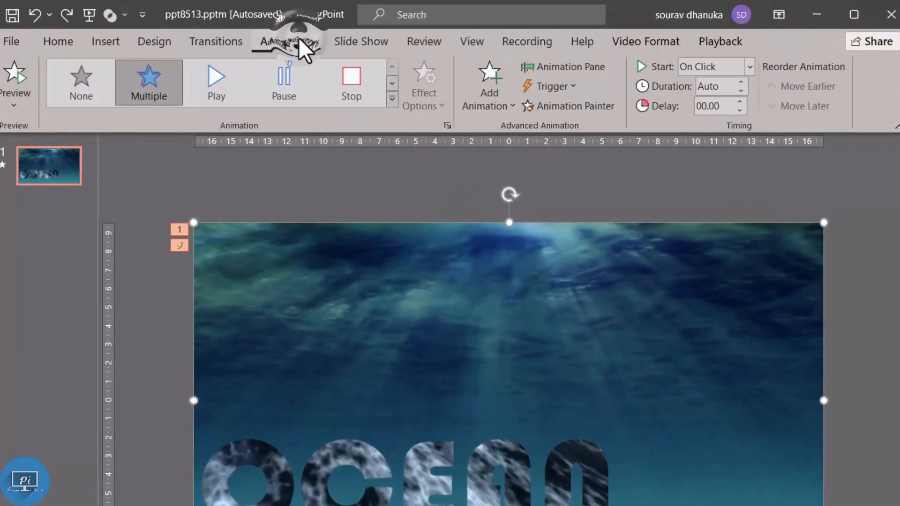
pyautogui.click(547, 65)
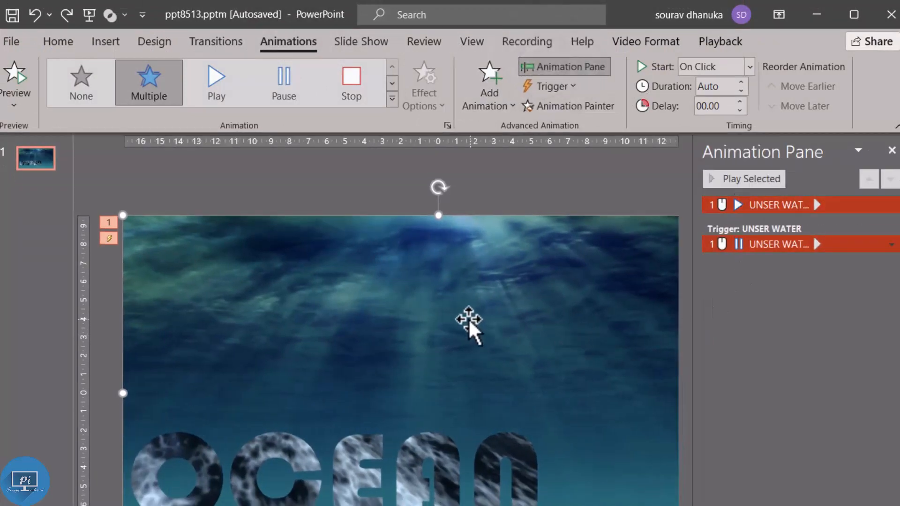
pyautogui.click(477, 88)
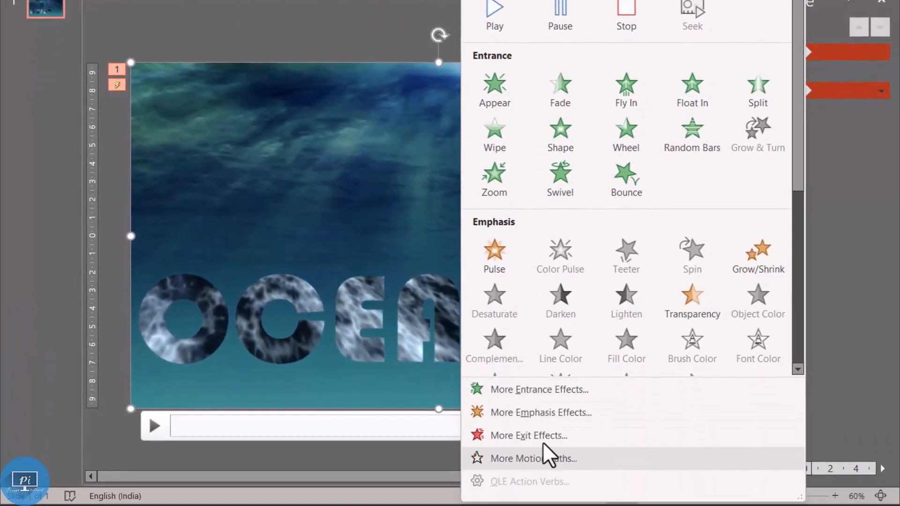
pyautogui.click(550, 414)
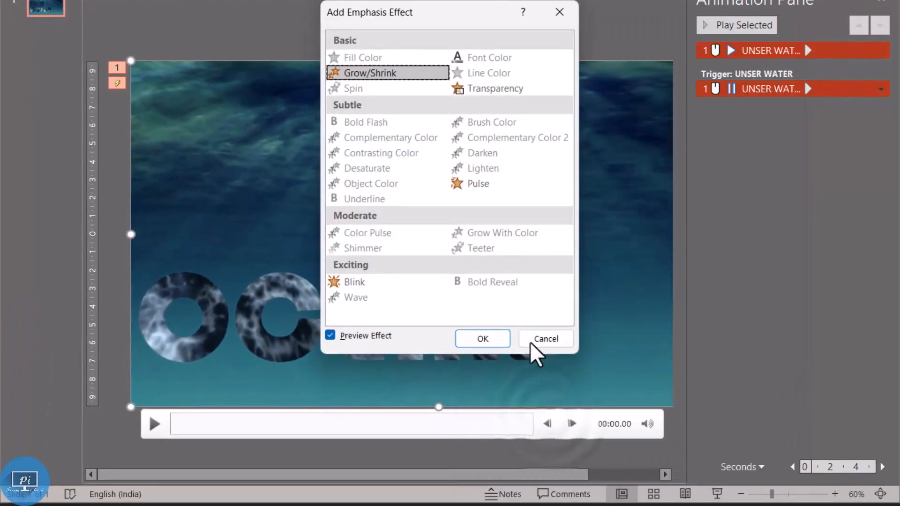
pyautogui.moveTo(457, 7); pyautogui.dragTo(769, 64)
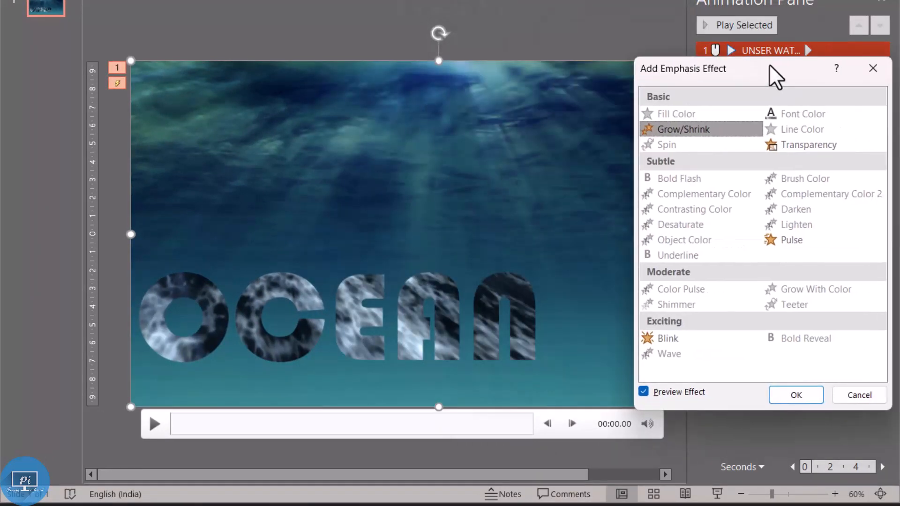
pyautogui.click(714, 129)
pyautogui.click(796, 395)
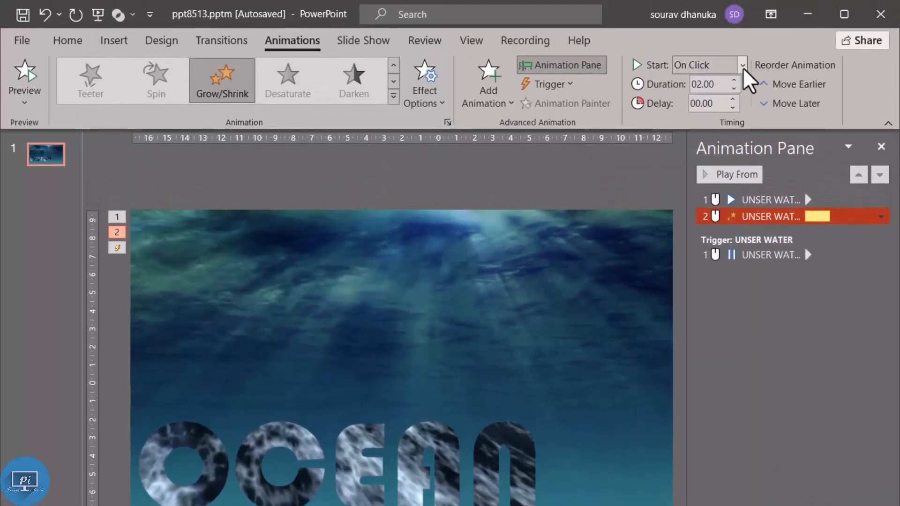
# Step: Set the background video's Grow/Shrink effect to start With Previous with a duration of 03.75
pyautogui.click(743, 67)
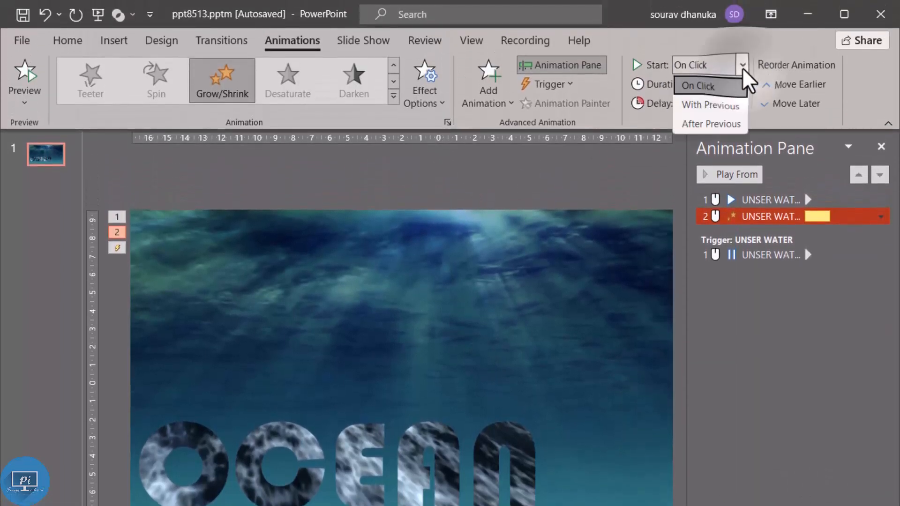
pyautogui.click(724, 115)
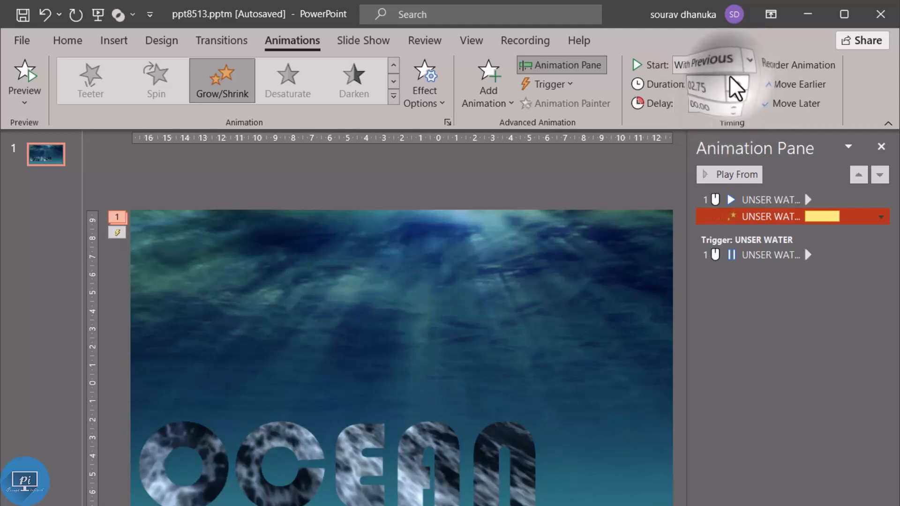
pyautogui.click(731, 80)
pyautogui.click(732, 81)
pyautogui.click(732, 81)
pyautogui.click(731, 81)
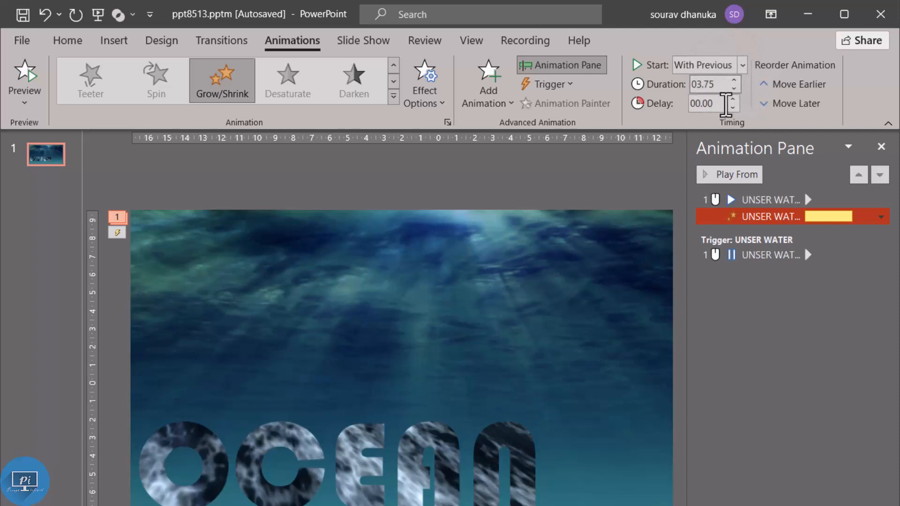
# Step: Set the background video's Play and Pause effects to start With Previous and preview the animations from the Play effect
pyautogui.click(784, 199)
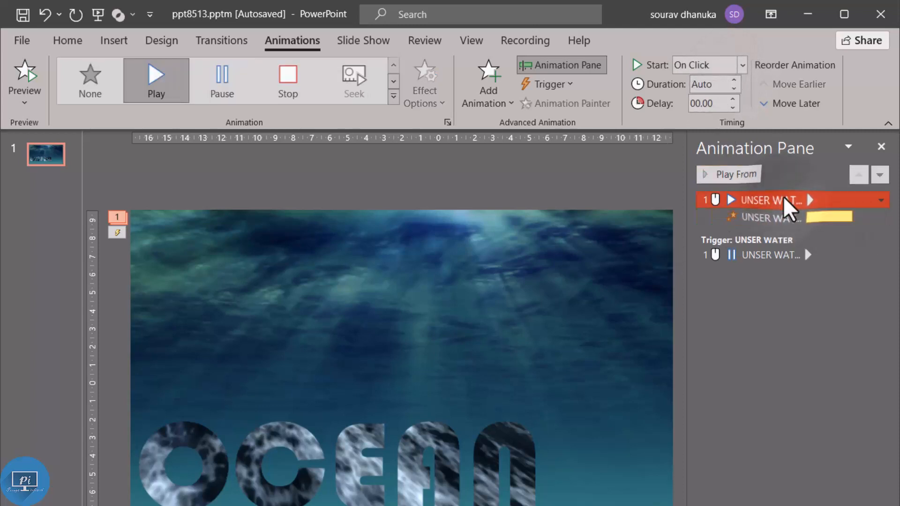
pyautogui.click(742, 66)
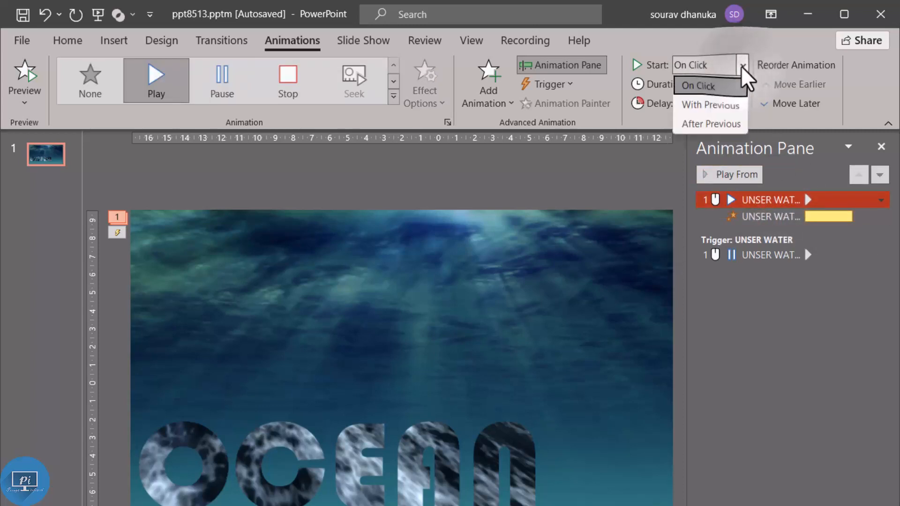
pyautogui.click(731, 104)
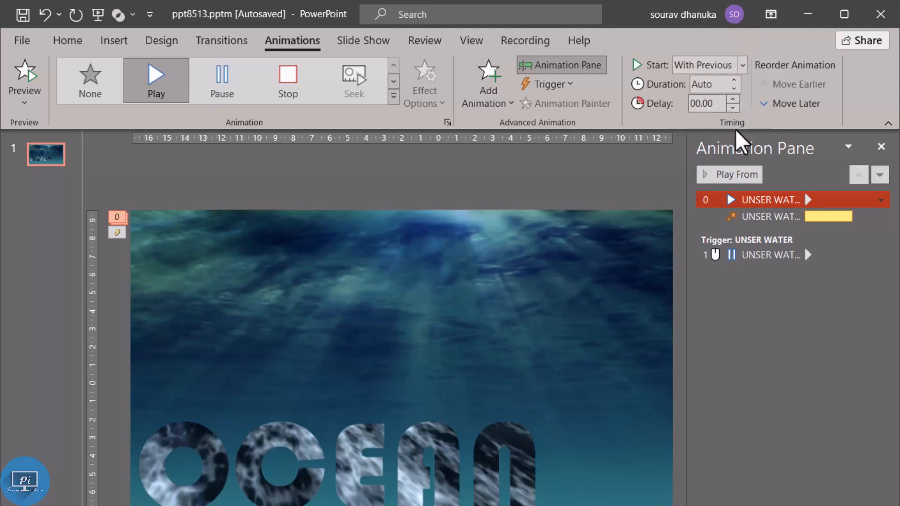
pyautogui.click(741, 251)
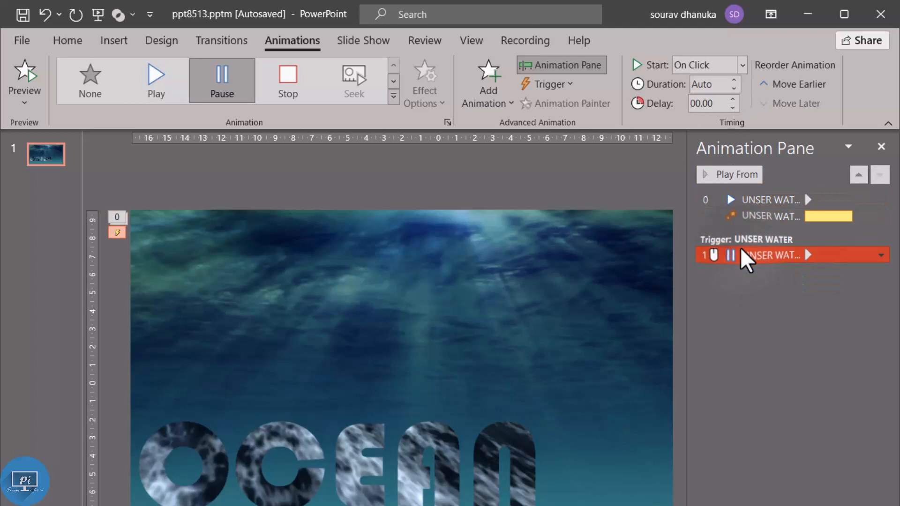
pyautogui.click(743, 64)
pyautogui.click(733, 106)
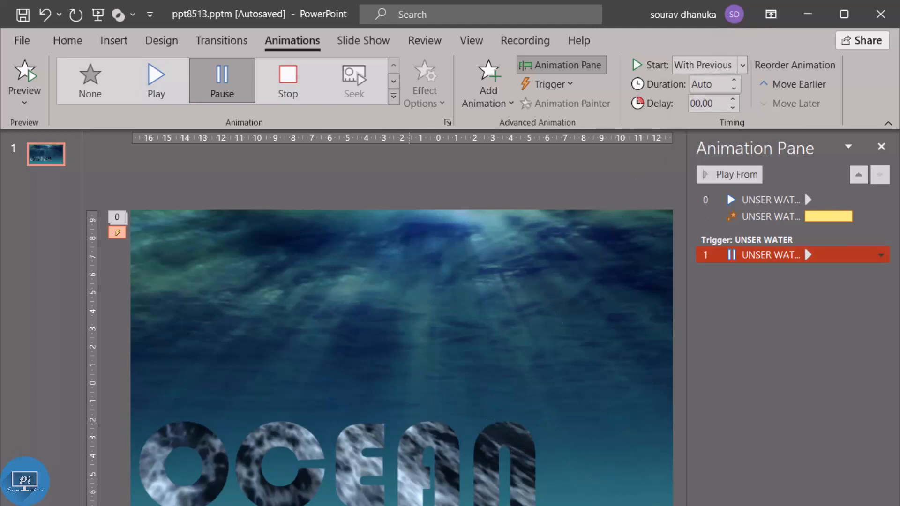
pyautogui.click(771, 200)
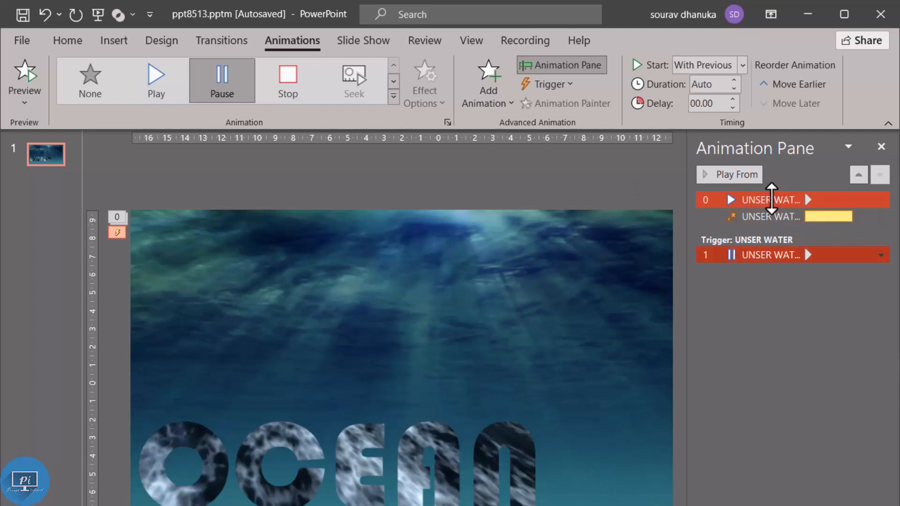
pyautogui.click(745, 177)
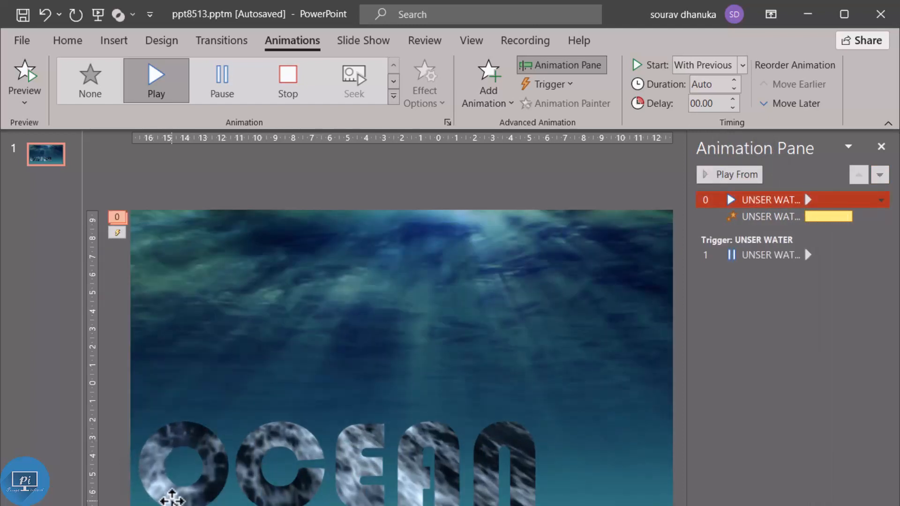
# Step: Set the OCEAN lettering video to start Automatically and loop until stopped
pyautogui.click(171, 500)
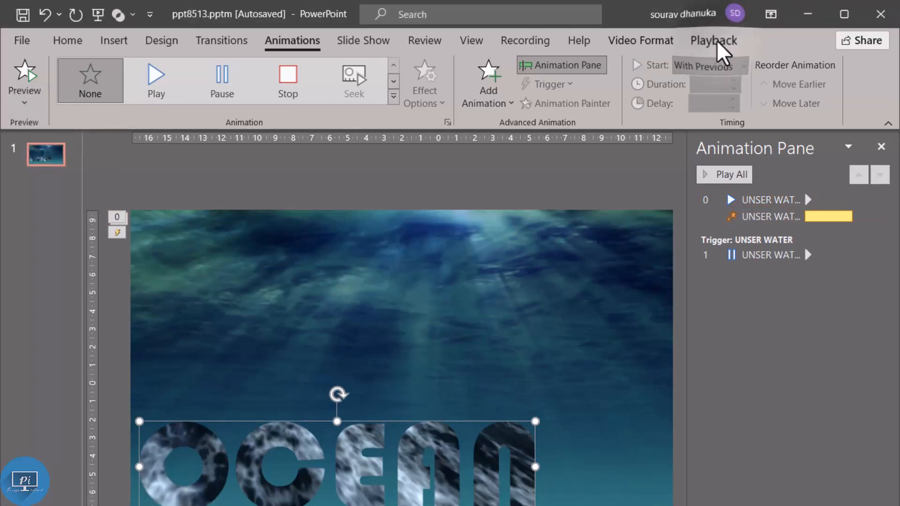
pyautogui.click(717, 42)
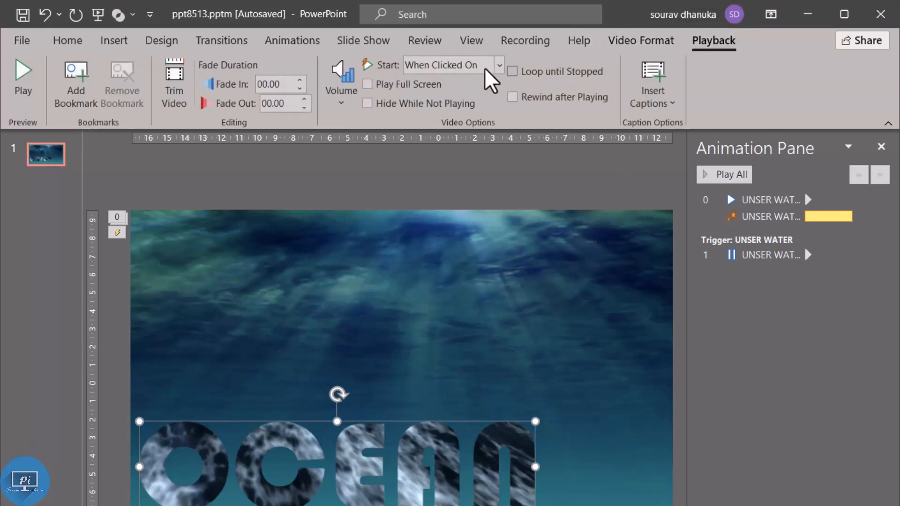
pyautogui.click(499, 65)
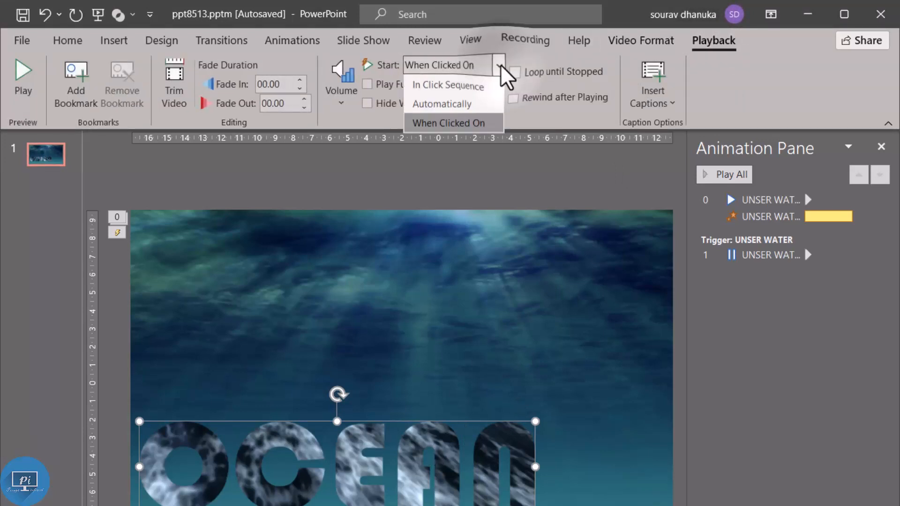
pyautogui.click(471, 104)
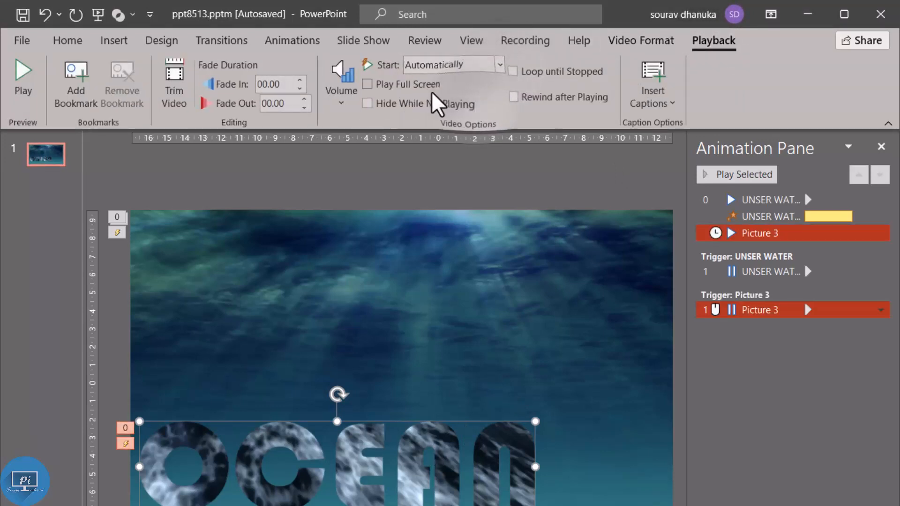
pyautogui.click(513, 71)
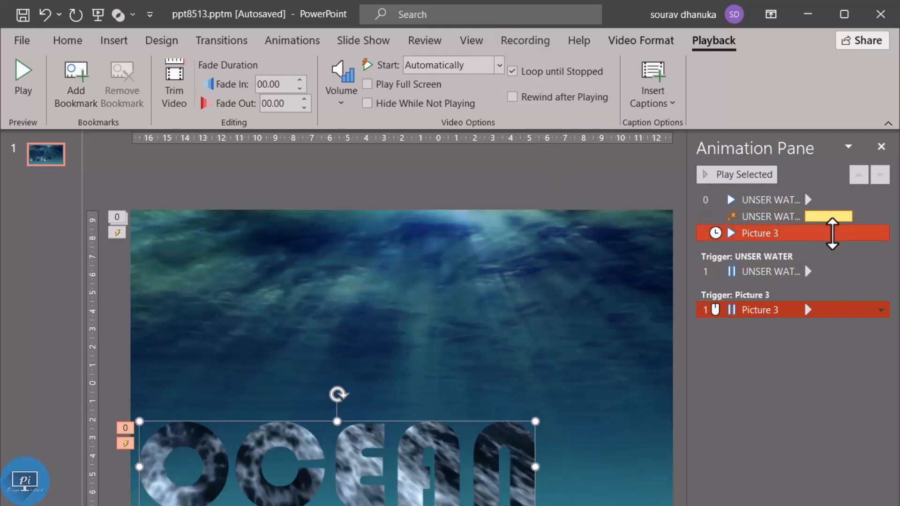
# Step: Set the OCEAN lettering video's Play and Pause effects to Start With Previous and preview the sequence from the background video's Play effect
pyautogui.click(881, 310)
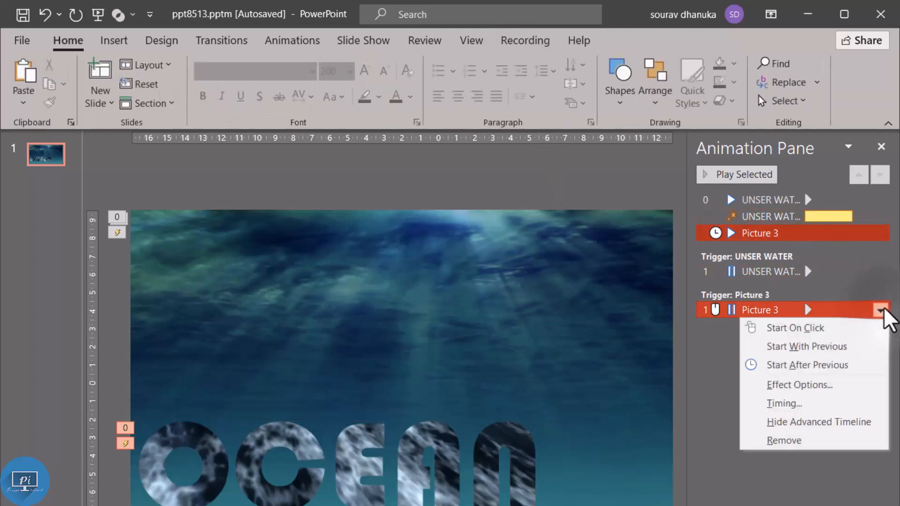
pyautogui.click(859, 348)
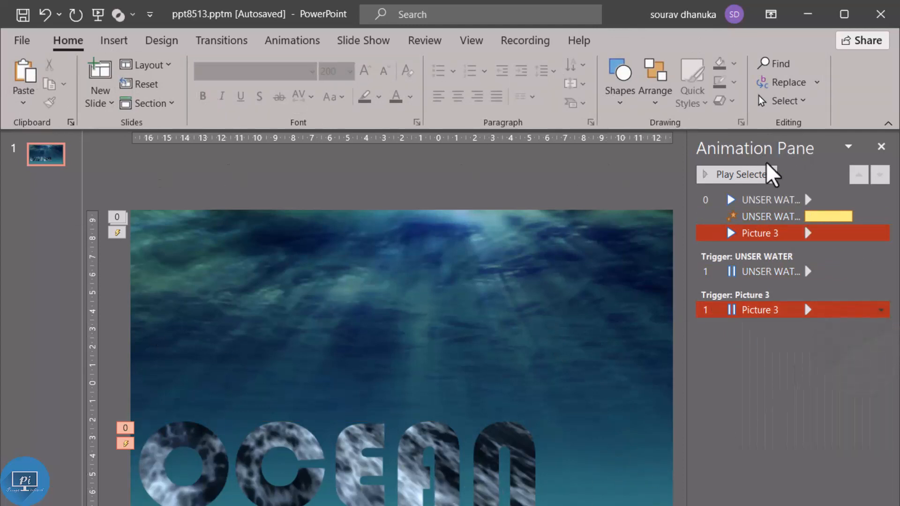
pyautogui.click(765, 200)
pyautogui.click(750, 174)
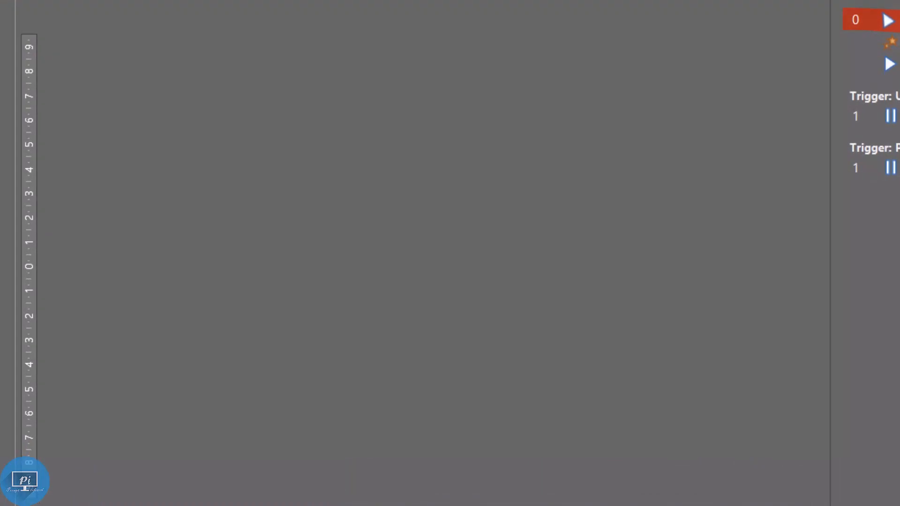